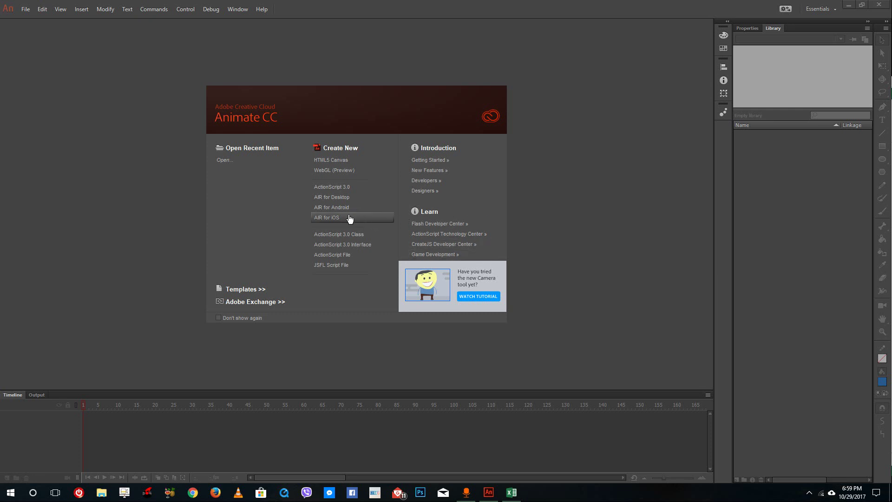
Step: Create a new ActionScript 3.0 document, then launch Illustrator CC 2014 from the Start menu
left_click(364, 189)
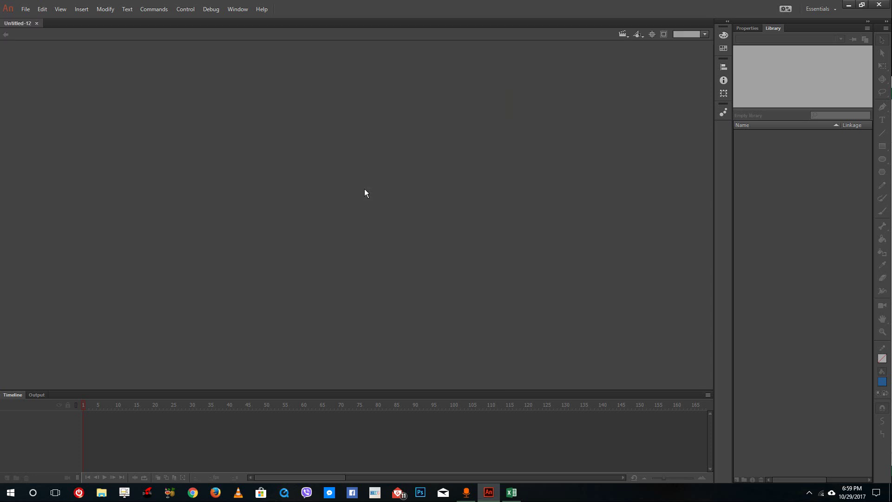
left_click(8, 494)
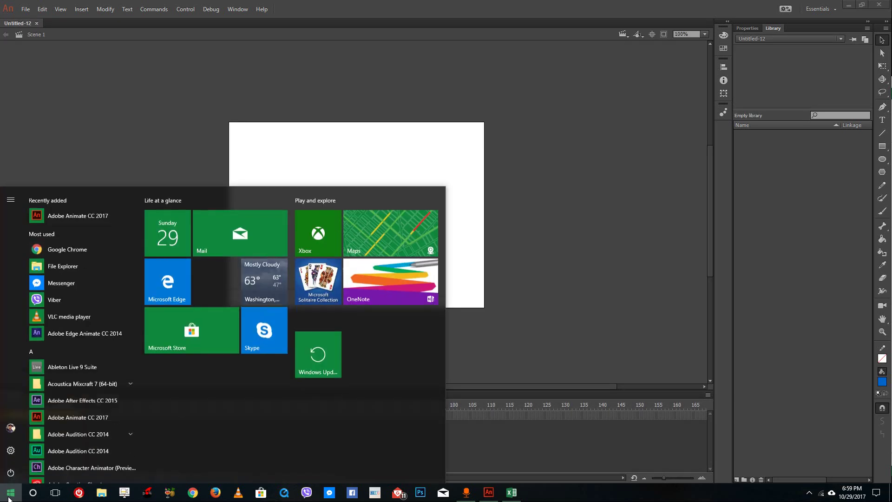
left_click(9, 494)
type("illus")
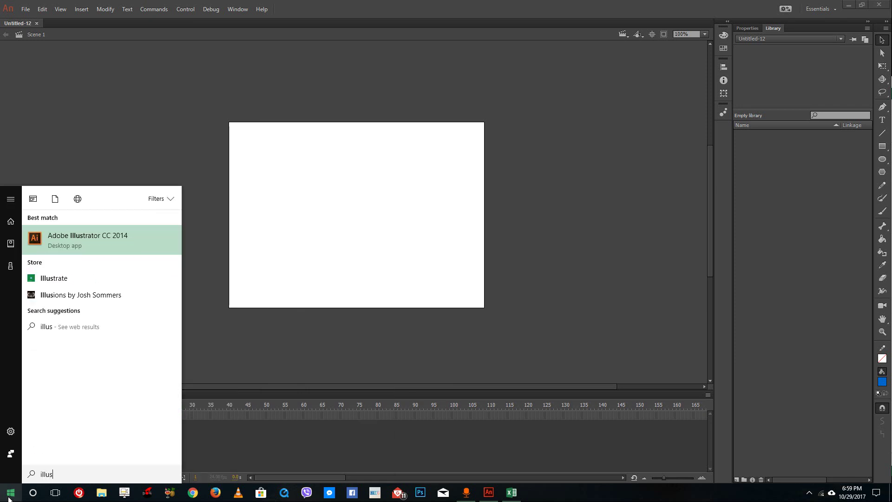
key("Escape")
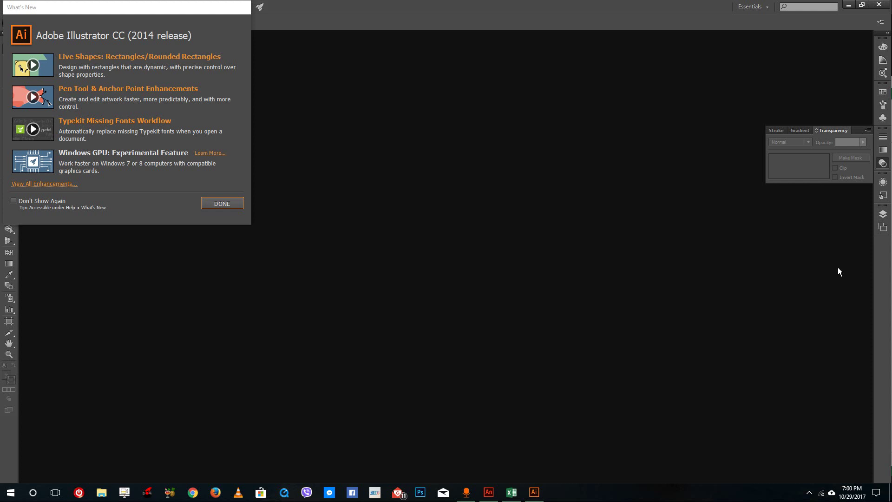
Step: Dismiss Illustrator's What's New window to reveal the empty workspace
left_click(239, 205)
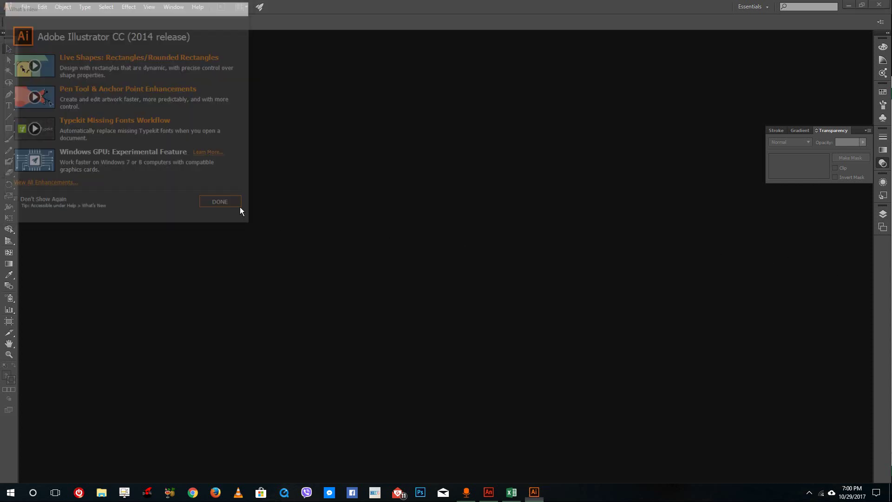
Step: Create a new Web-profile Illustrator document with a 960 x 560 px artboard
left_click(26, 7)
left_click(39, 18)
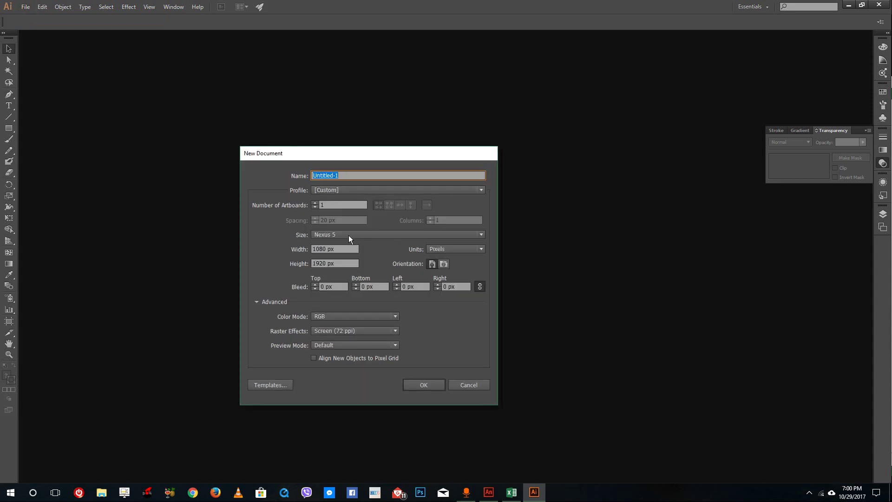
left_click(339, 232)
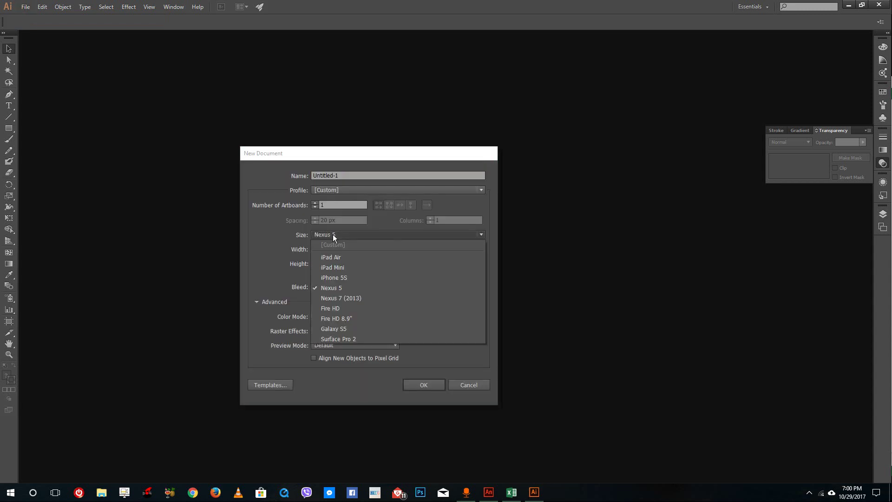
left_click(385, 189)
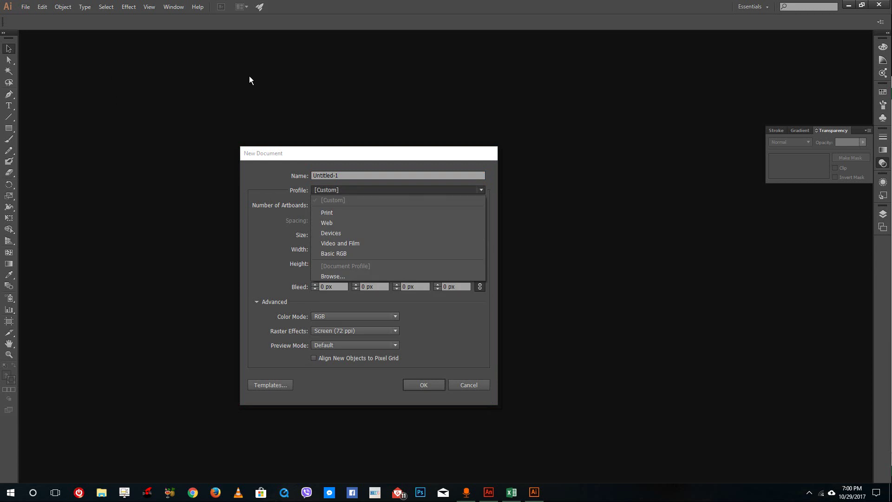
left_click(339, 222)
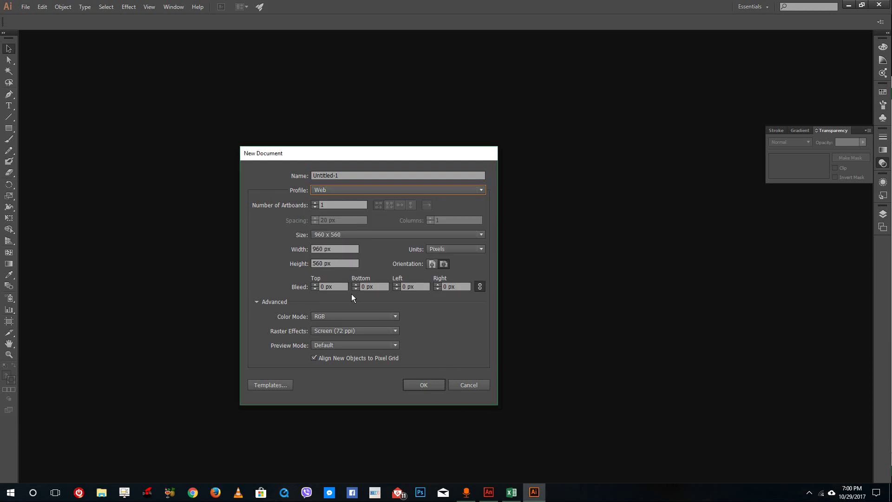
left_click(412, 384)
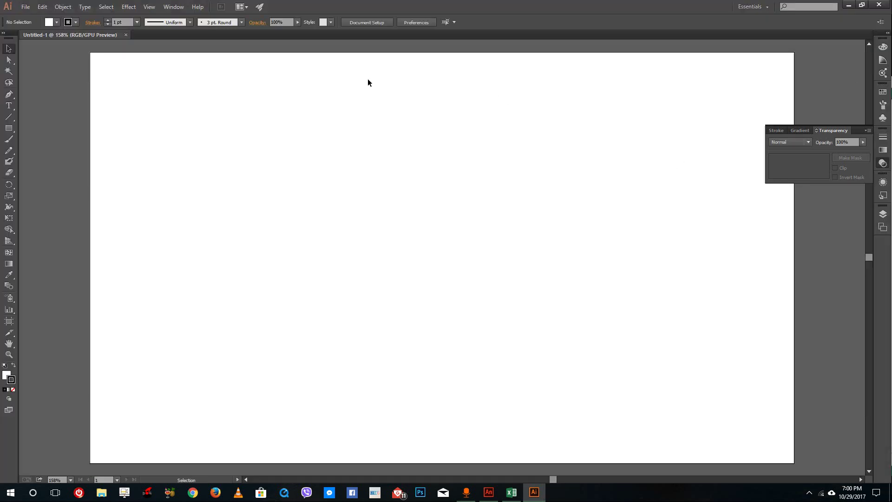
Step: Show the Symbols panel and open the Heirloom symbol library
left_click(167, 8)
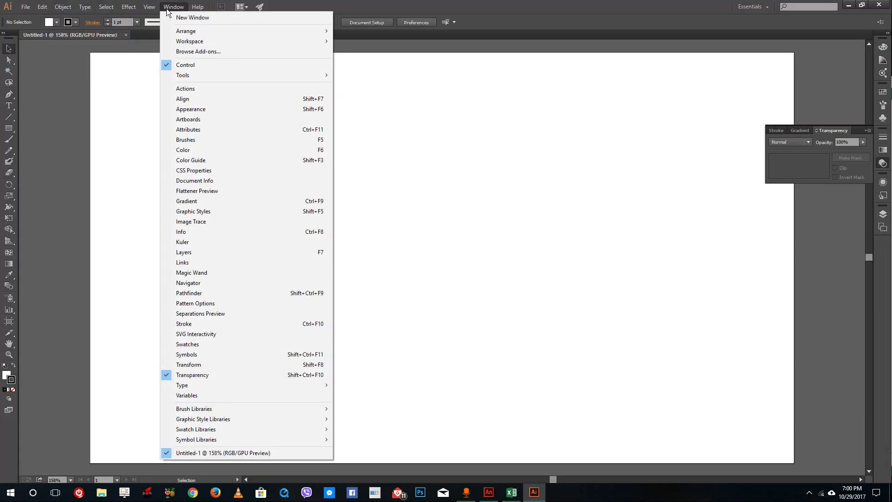
left_click(214, 354)
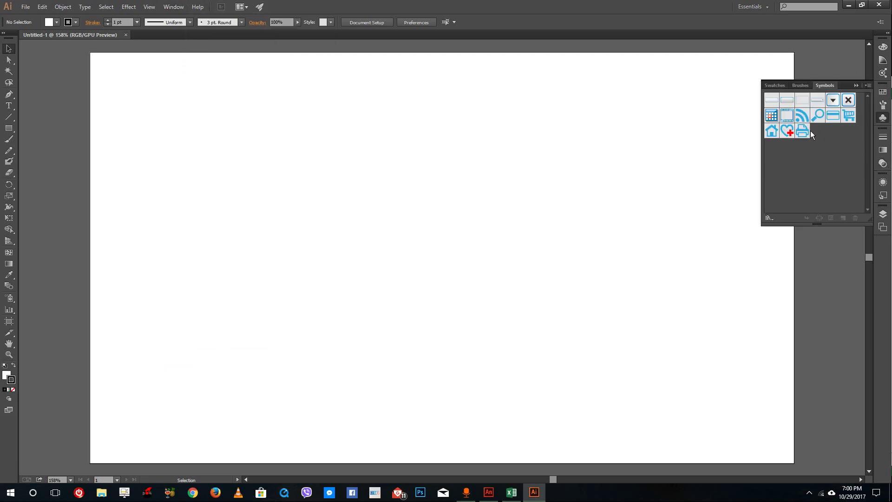
left_click(867, 85)
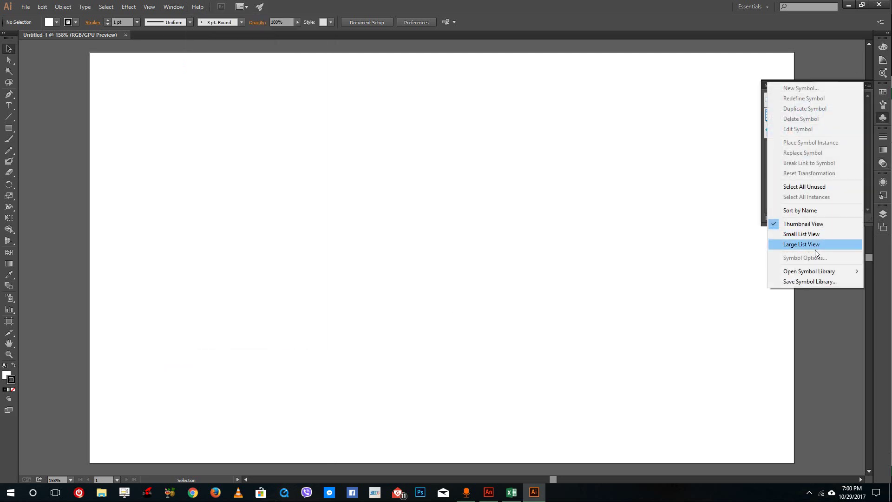
mouse_move(821, 269)
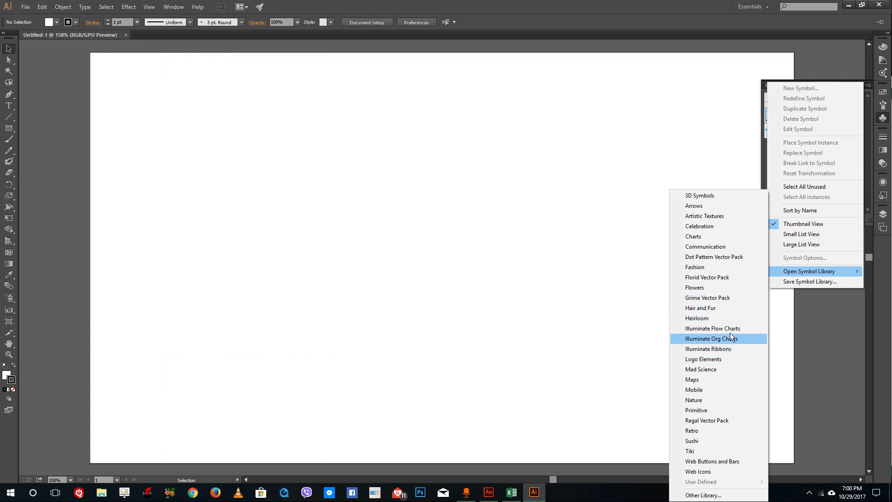
left_click(721, 319)
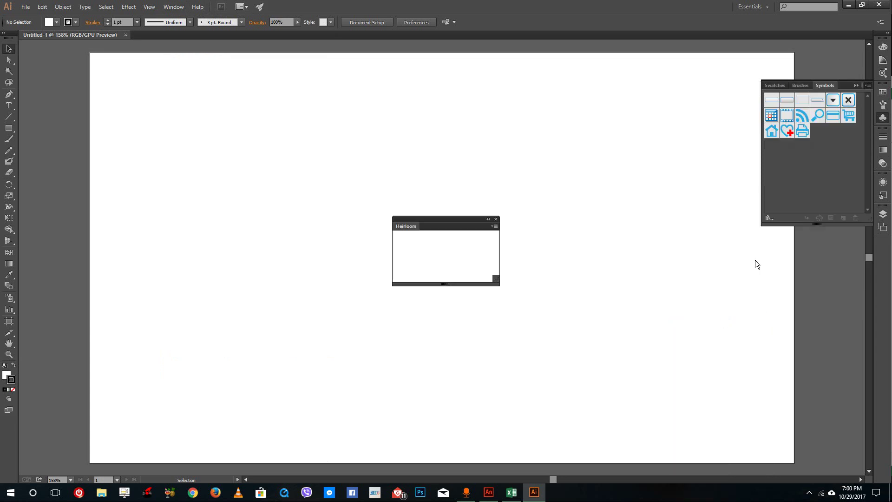
Step: Place the Diamond Trillian gem on the artboard, enlarged to about 271 x 514 px
left_click_drag(439, 244, 614, 458)
left_click_drag(293, 325, 411, 260)
left_click_drag(256, 293, 345, 221)
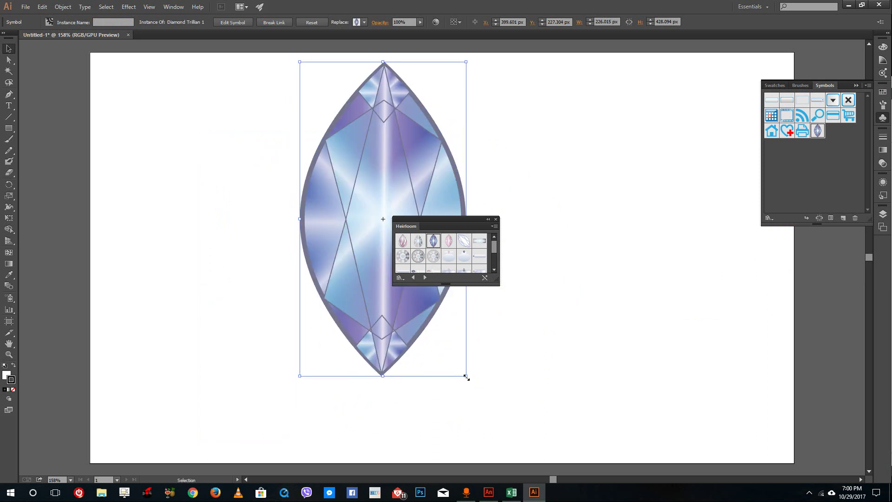
left_click_drag(467, 376, 503, 435)
left_click_drag(441, 391, 486, 389)
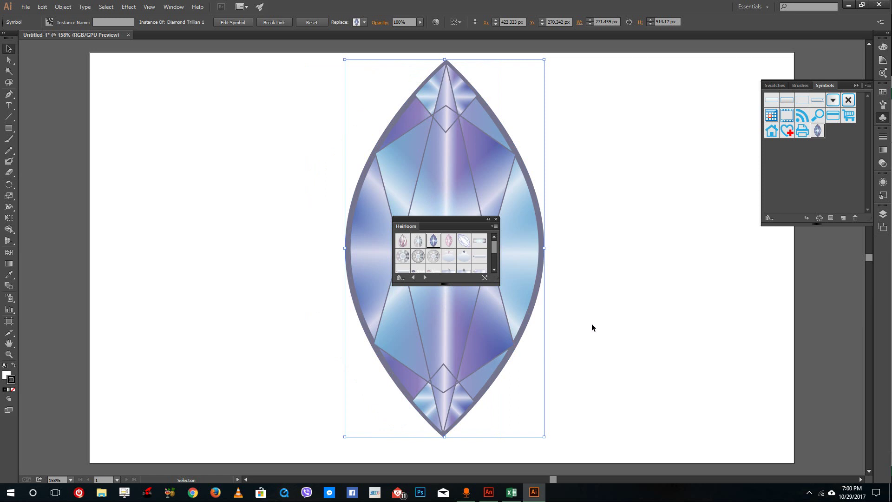
left_click(592, 324)
Step: Save the gem artwork to the Desktop as illustrator.ai with default Illustrator options
left_click(26, 6)
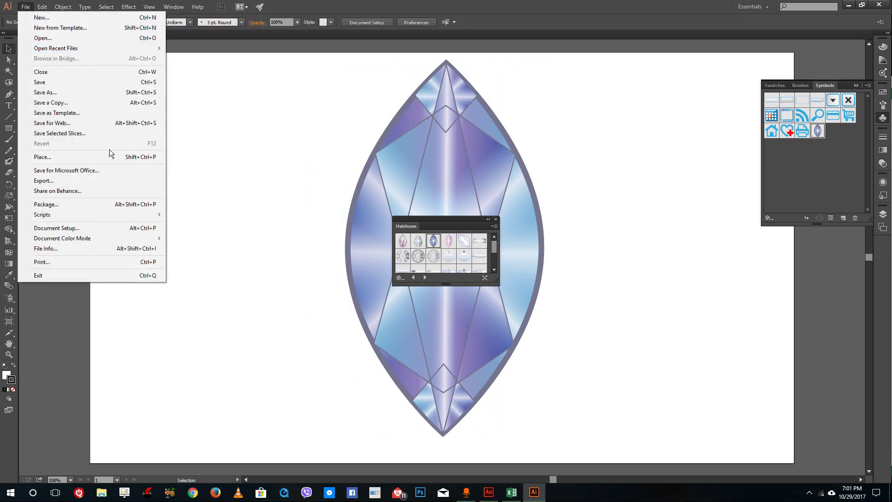
left_click(69, 89)
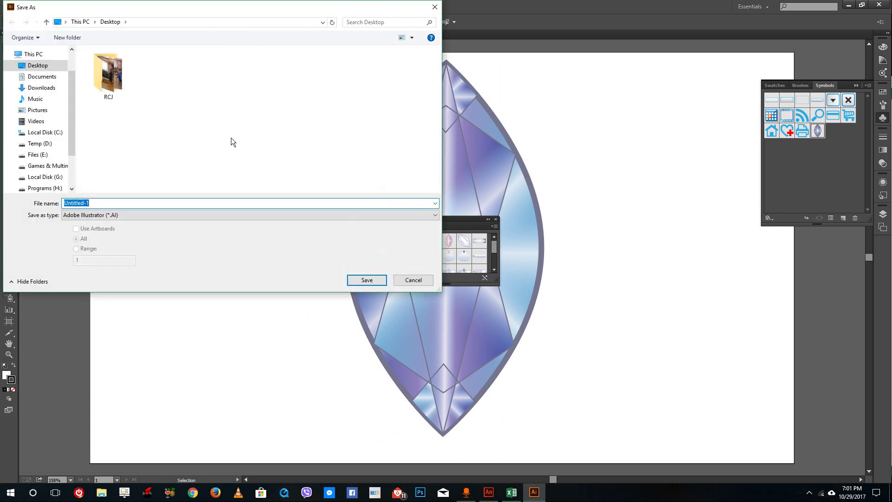
left_click(20, 65)
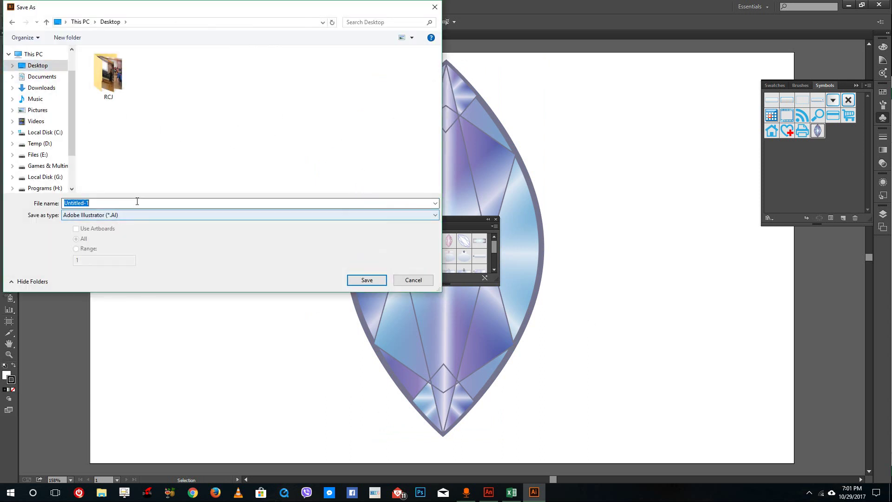
type("illust")
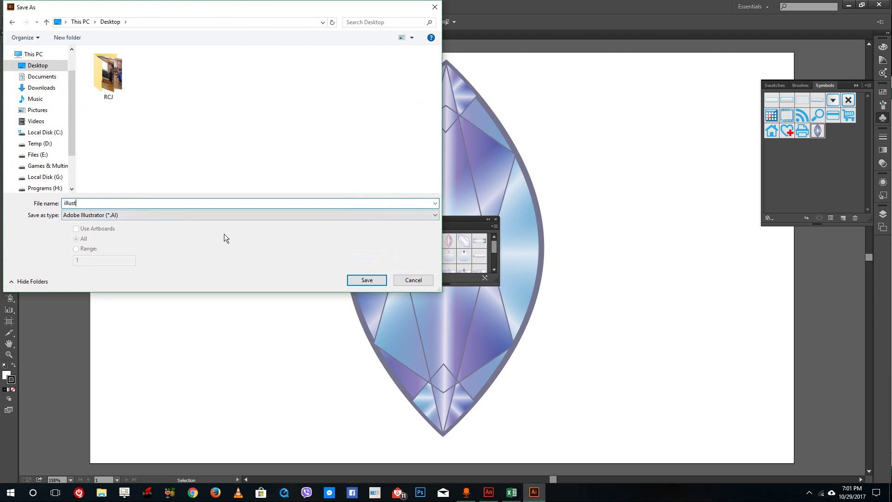
type("rator")
key("Return")
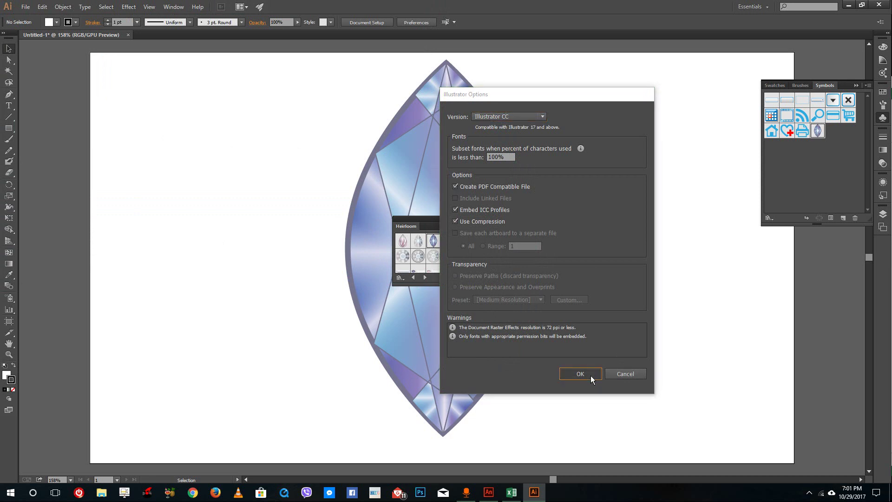
left_click(589, 374)
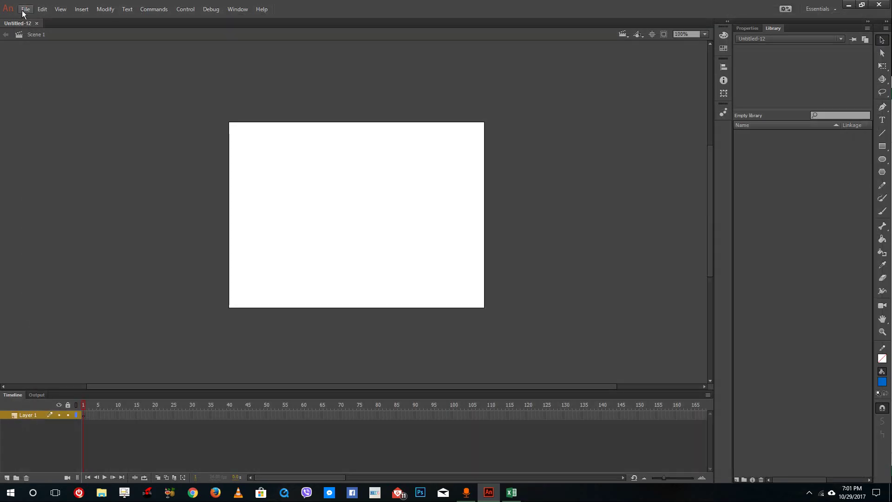
Step: Choose Import to Stage in Animate and select illustrator.ai from the Desktop
left_click(25, 9)
mouse_move(66, 154)
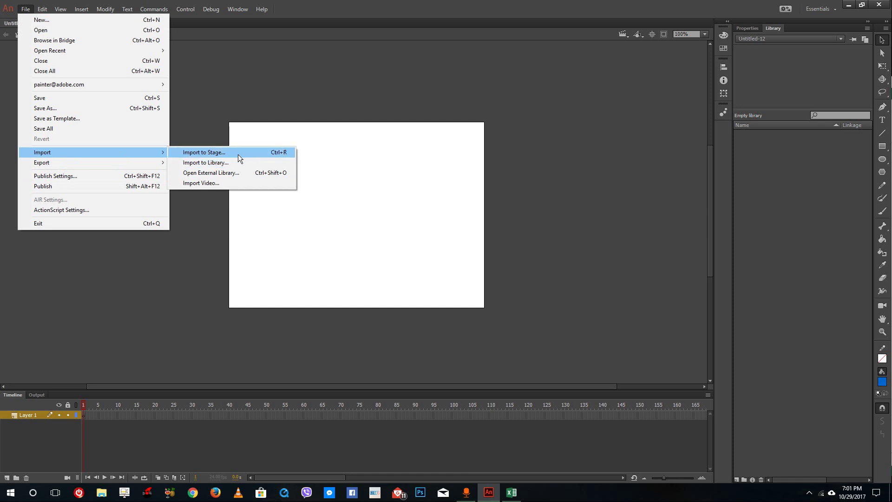
left_click(221, 153)
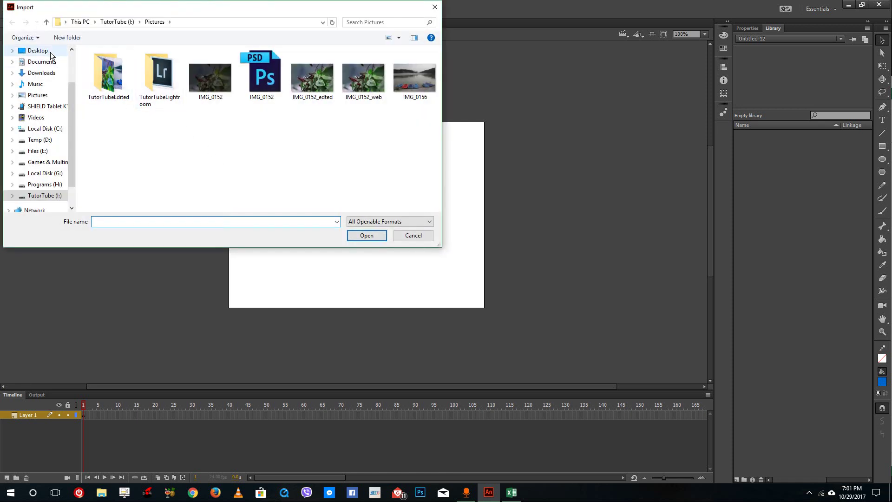
left_click(42, 51)
left_click(213, 65)
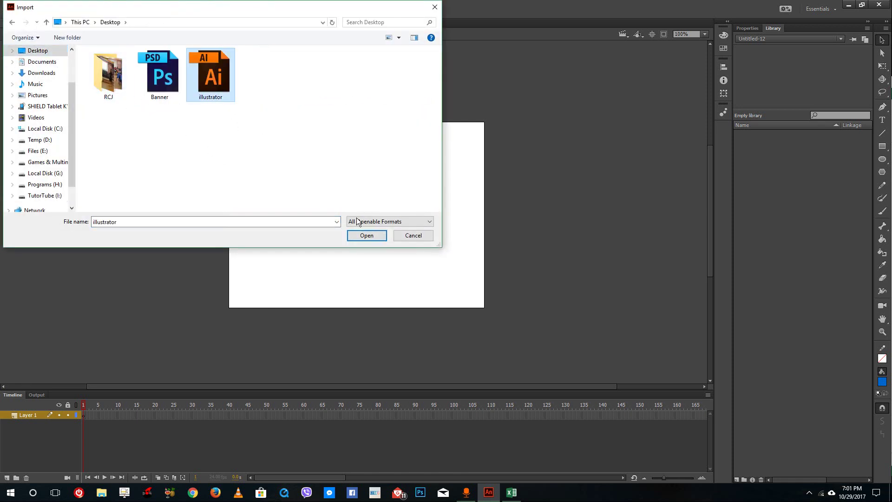
left_click(379, 235)
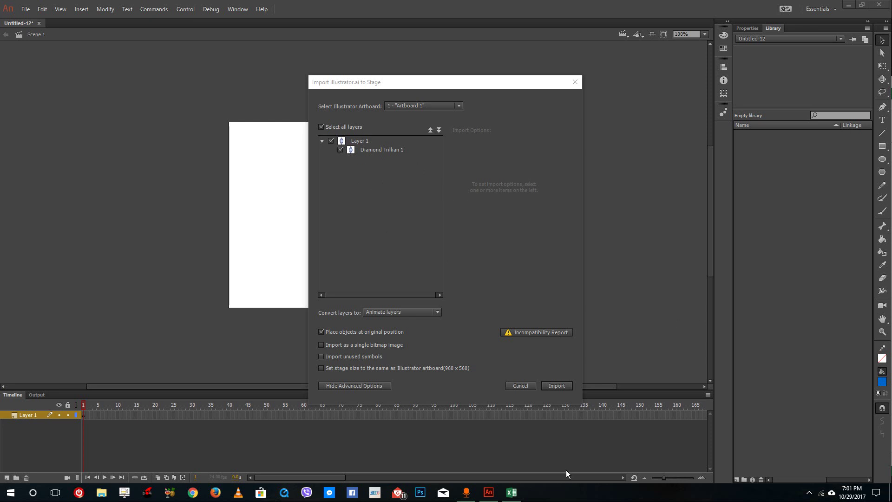
Step: Import Diamond Trillian 1 onto the stage with layers converted to Animate layers
left_click(374, 149)
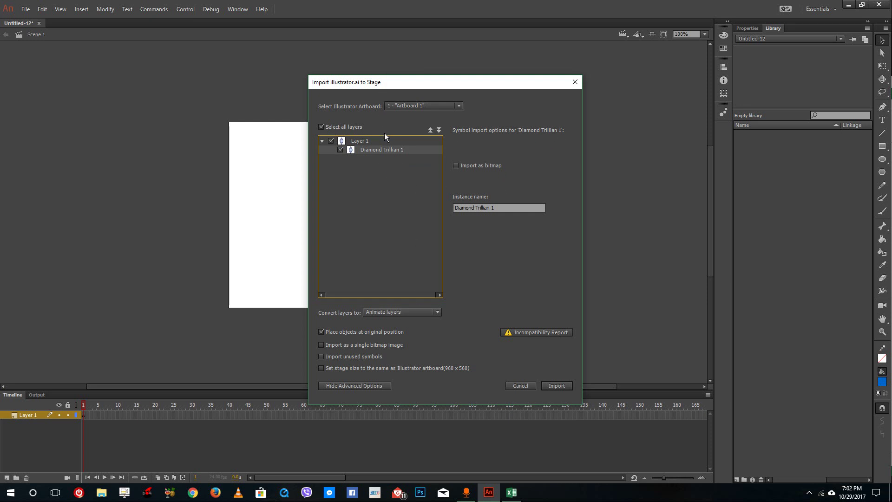
left_click(378, 312)
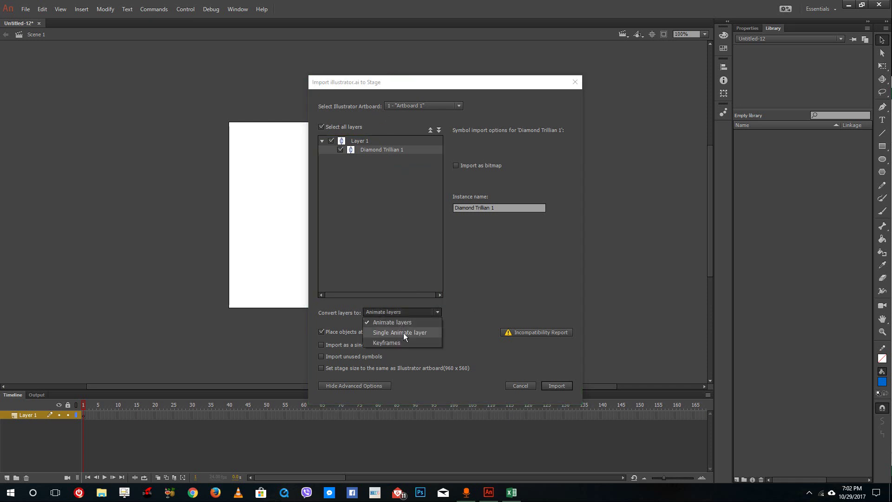
left_click(481, 306)
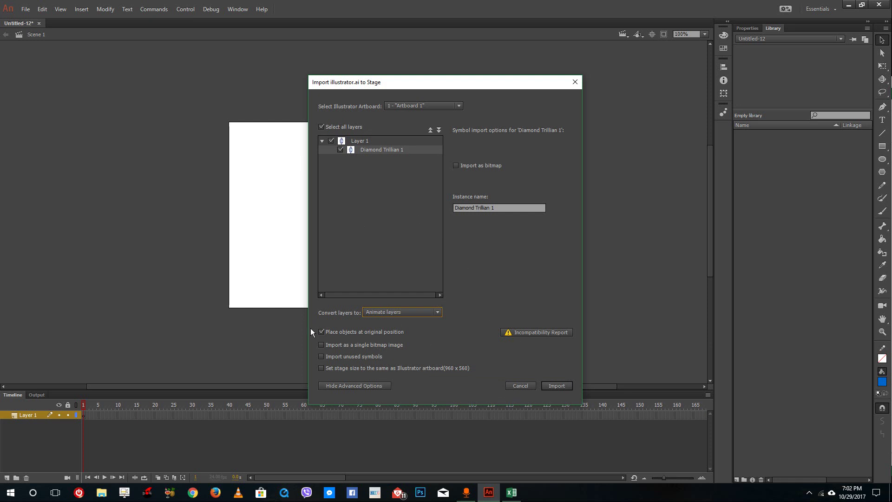
left_click(378, 386)
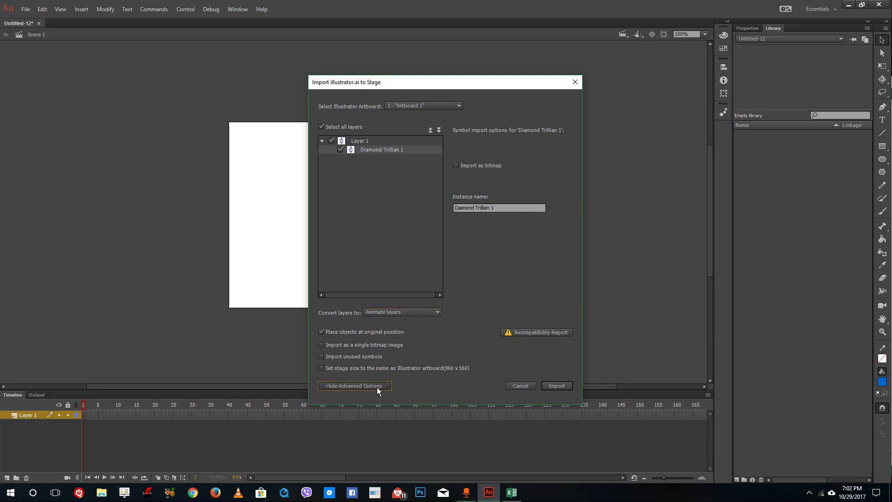
left_click(378, 386)
left_click(556, 385)
Step: Move the gem to the stage centre and scale it down small with Free Transform
left_click_drag(471, 220, 393, 198)
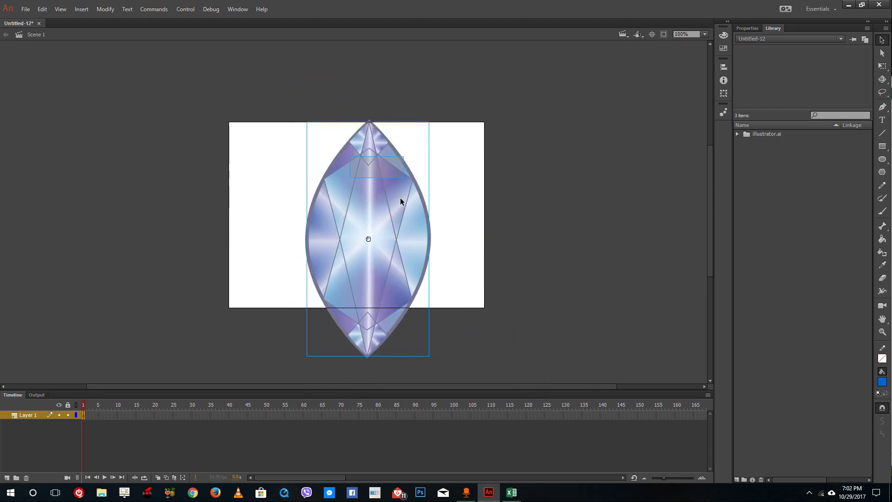
mouse_move(362, 225)
left_mouse_down()
mouse_move(389, 256)
mouse_move(358, 208)
left_mouse_up()
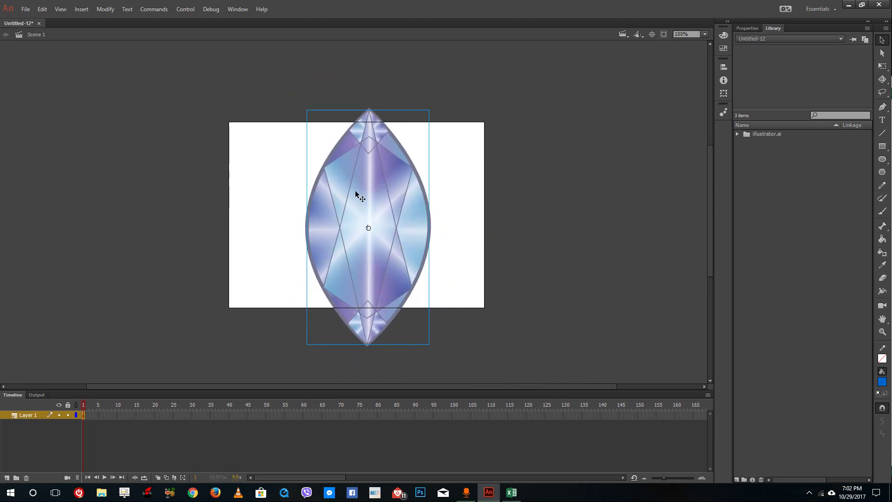
left_click(882, 68)
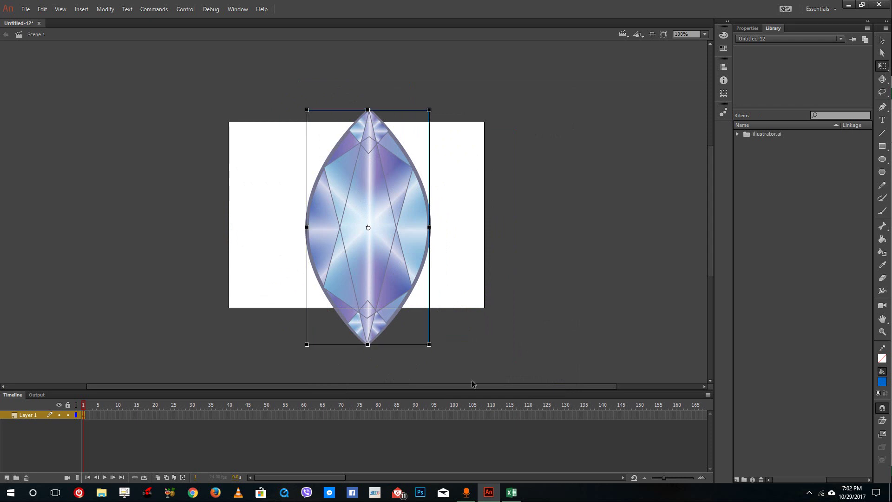
left_click_drag(429, 344, 414, 247)
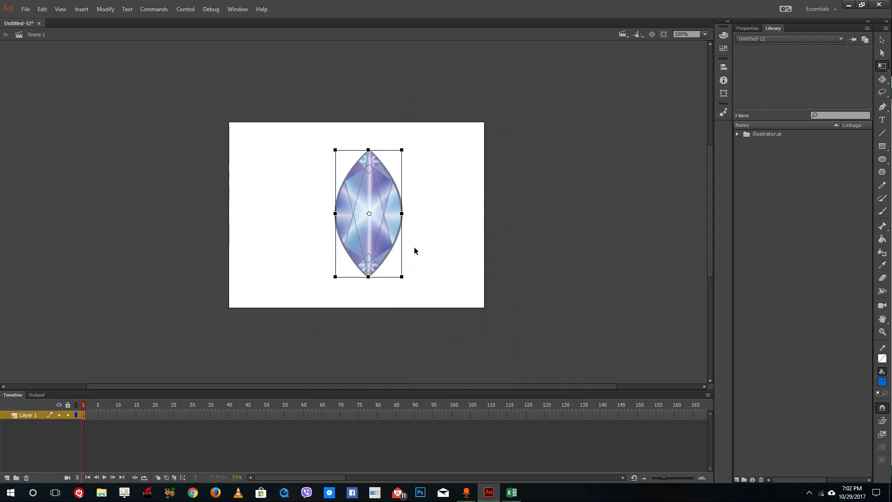
left_click(883, 40)
scroll(359, 218, "up", 1)
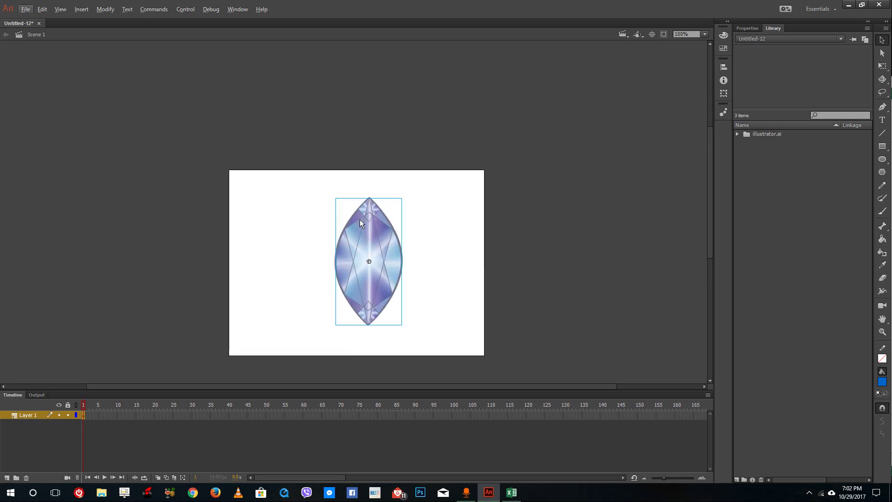
scroll(372, 215, "down", 3)
scroll(409, 153, "up", 3)
scroll(432, 121, "down", 2)
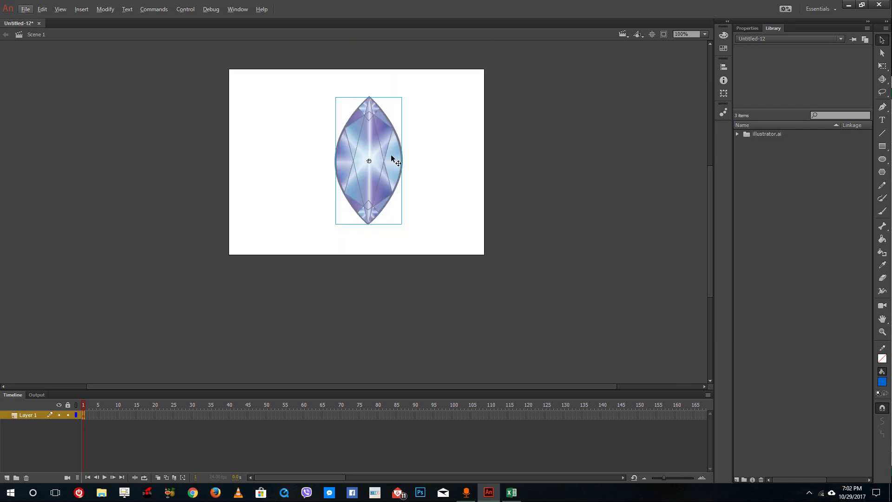
scroll(391, 158, "up", 4)
scroll(389, 167, "down", 4)
scroll(393, 186, "up", 6)
scroll(464, 210, "down", 2)
scroll(477, 216, "down", 5)
scroll(430, 179, "up", 8)
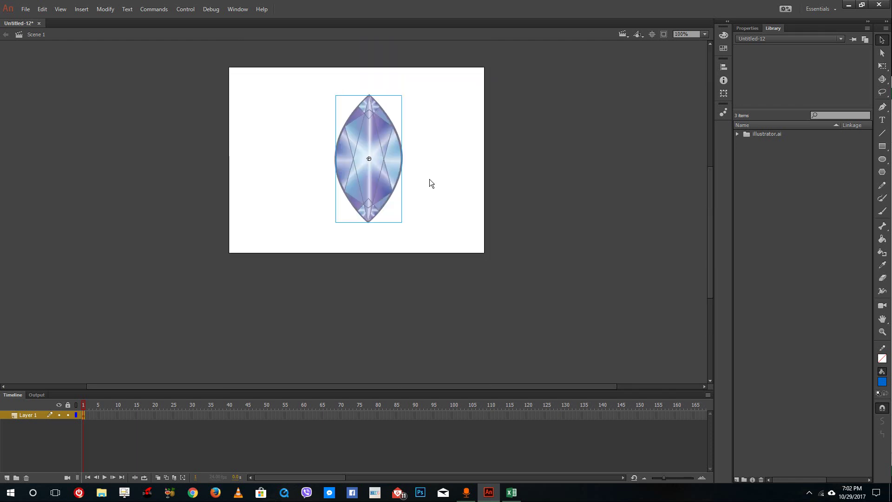
scroll(315, 188, "up", 3)
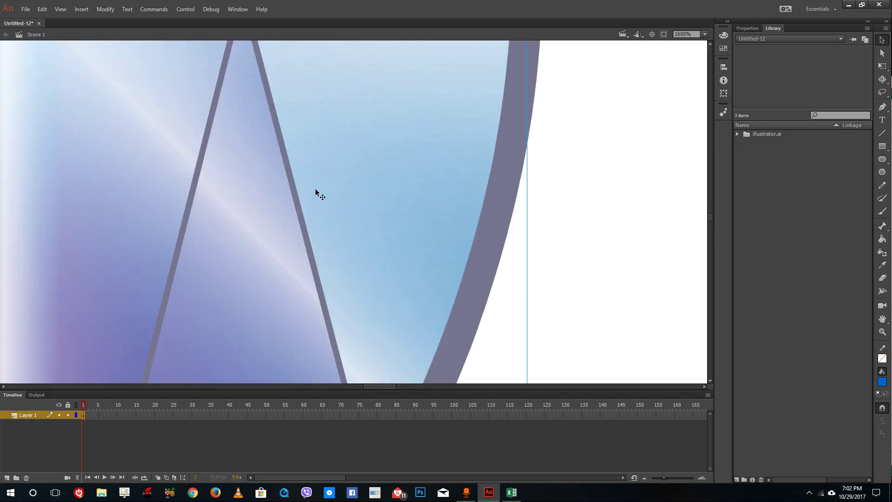
scroll(316, 189, "down", 5)
scroll(316, 188, "down", 4)
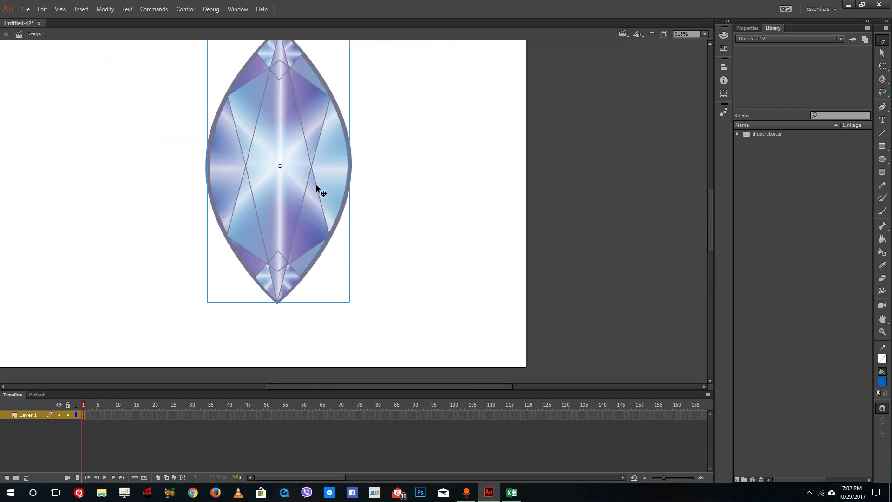
Step: Drill into the gem's nested groups and pull the central diamond fill out to the right
double_click(297, 127)
double_click(309, 141)
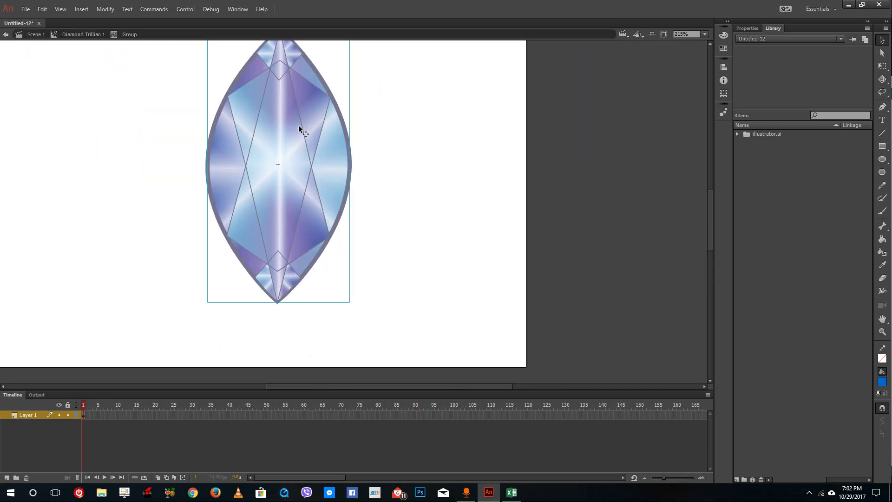
double_click(298, 126)
double_click(303, 144)
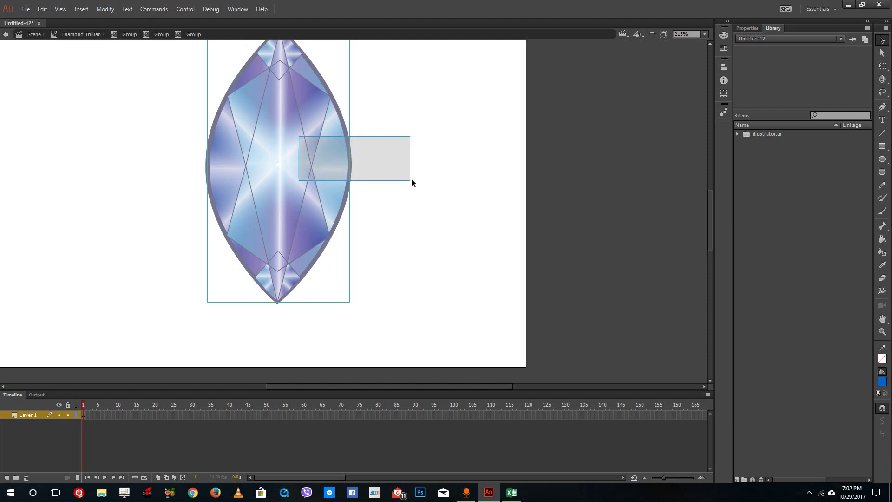
double_click(285, 169)
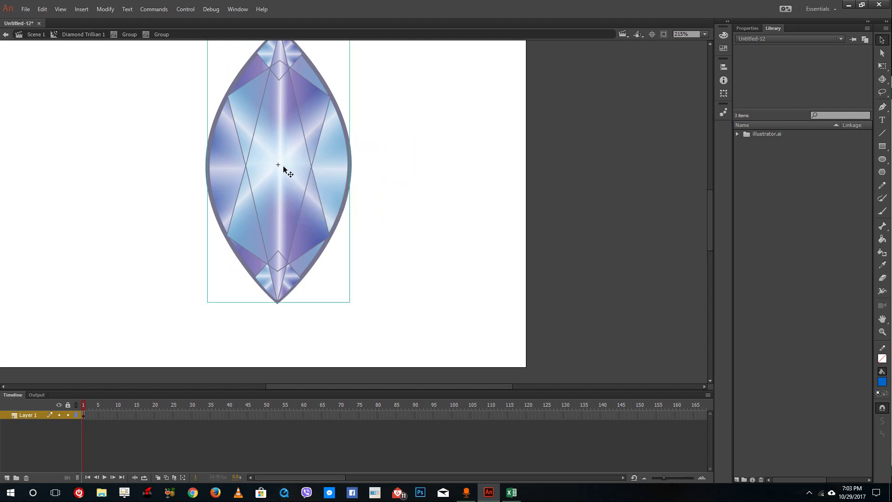
double_click(284, 169)
double_click(285, 168)
left_click_drag(284, 168, 421, 245)
key("ctrl+shift+a")
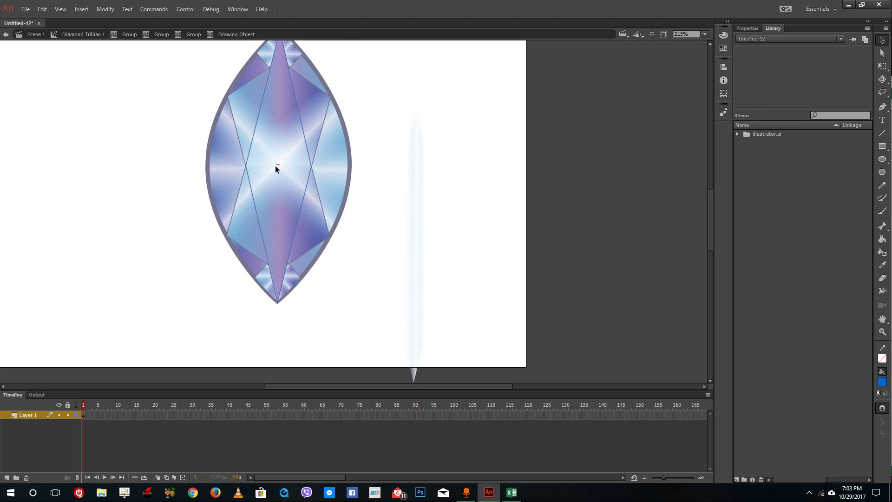
Step: Move the inner gem group to the stage's right edge and pull out highlight and rhombus pieces
double_click(308, 139)
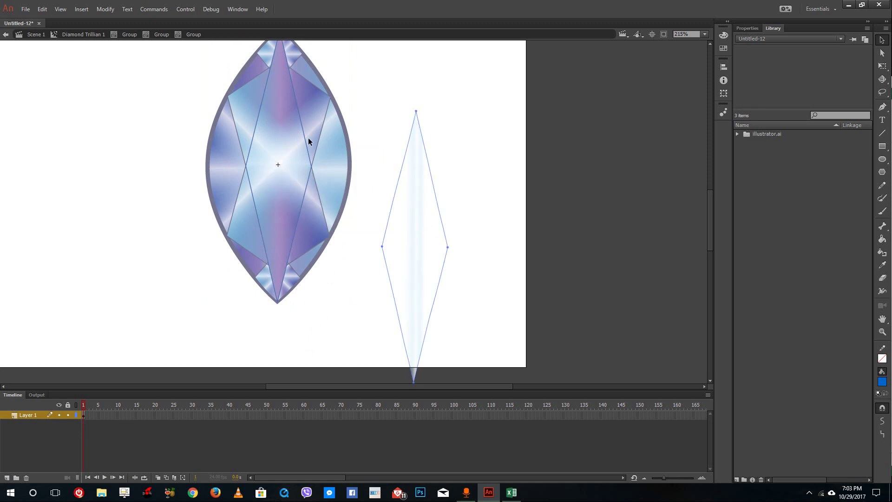
left_click(309, 119)
left_click_drag(265, 115, 562, 171)
double_click(277, 141)
left_click_drag(279, 150, 175, 199)
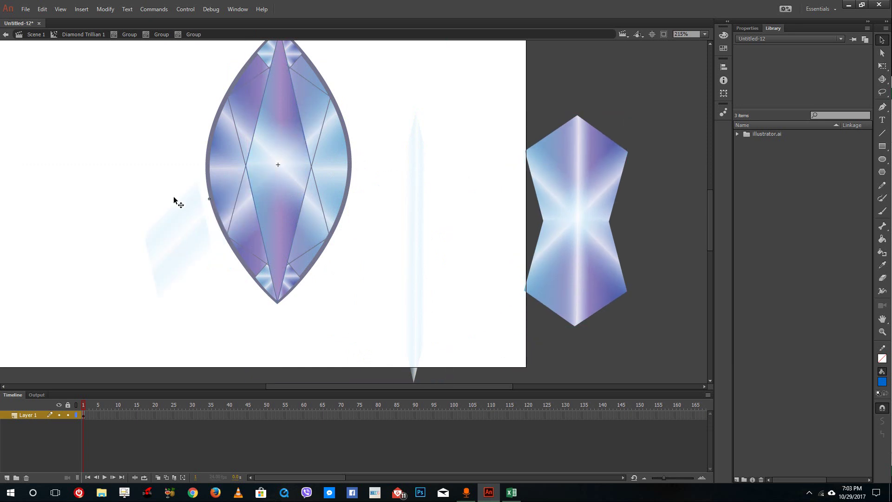
left_click(278, 169)
left_click_drag(279, 181, 403, 308)
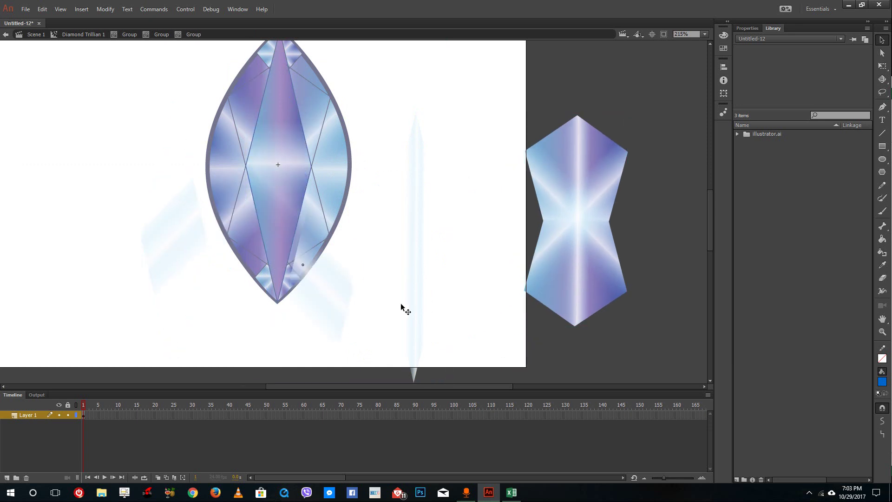
double_click(272, 142)
left_click_drag(272, 142, 415, 224)
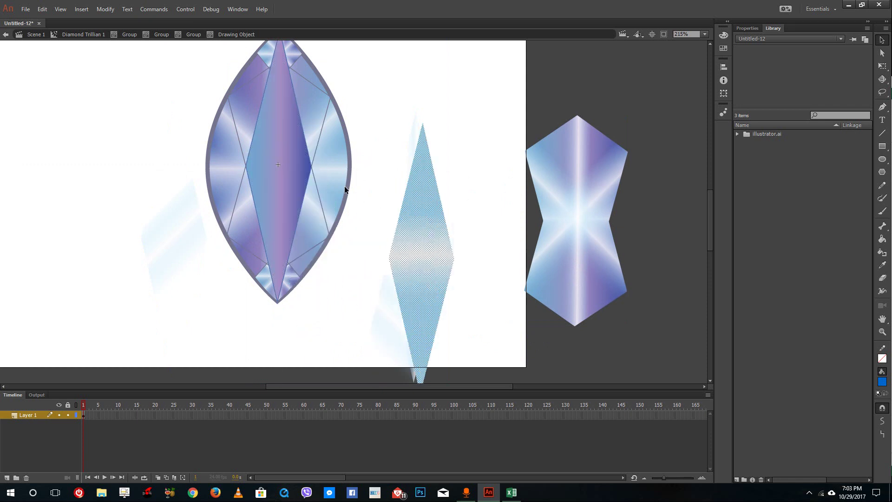